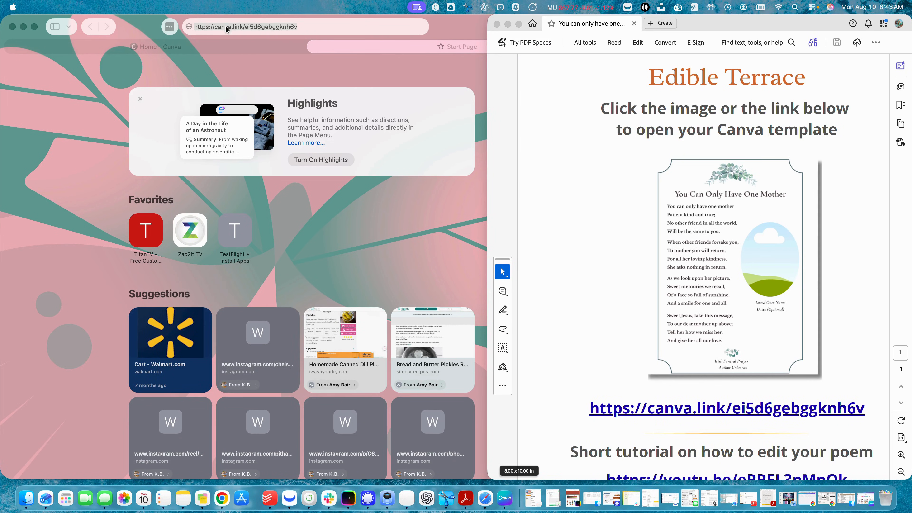
Step: Minimize the Acrobat template PDF so Safari with the Canva template link is in front
{"action": "left_click", "coordinate": [456, 29]}
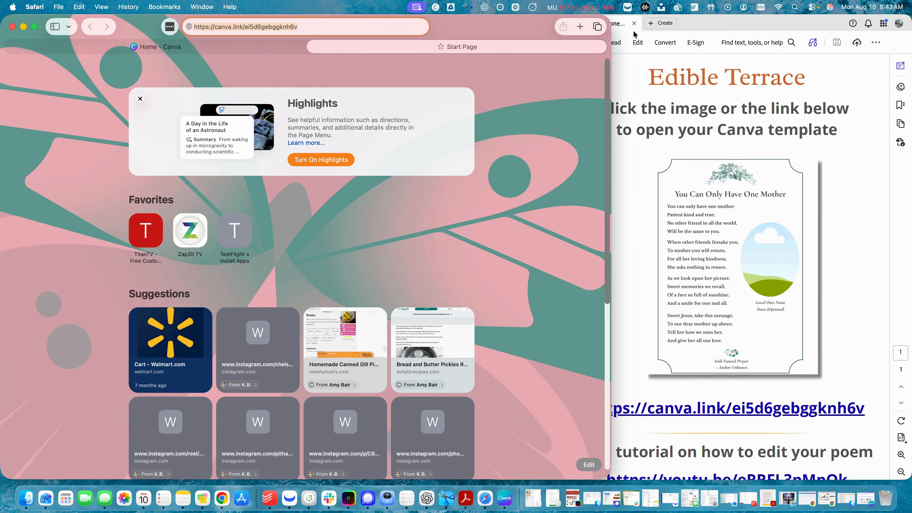
{"action": "left_click", "coordinate": [715, 26]}
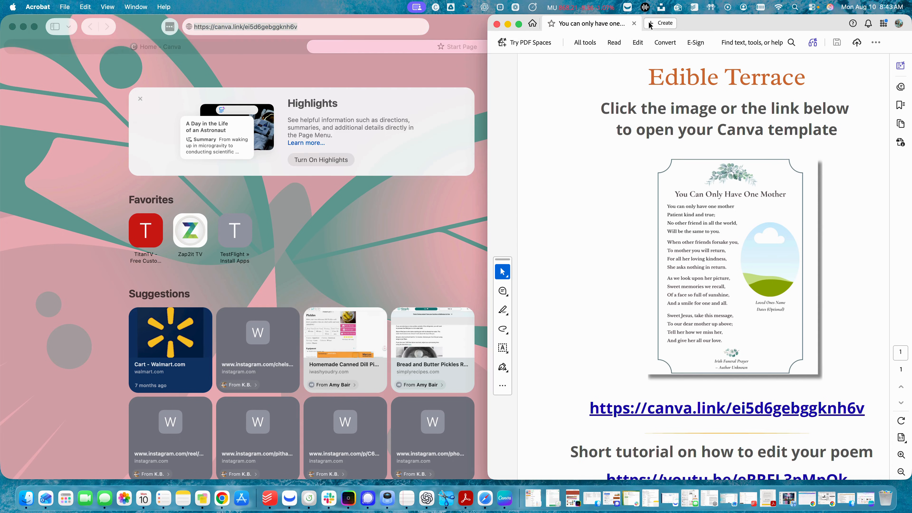
{"action": "left_click", "coordinate": [507, 25]}
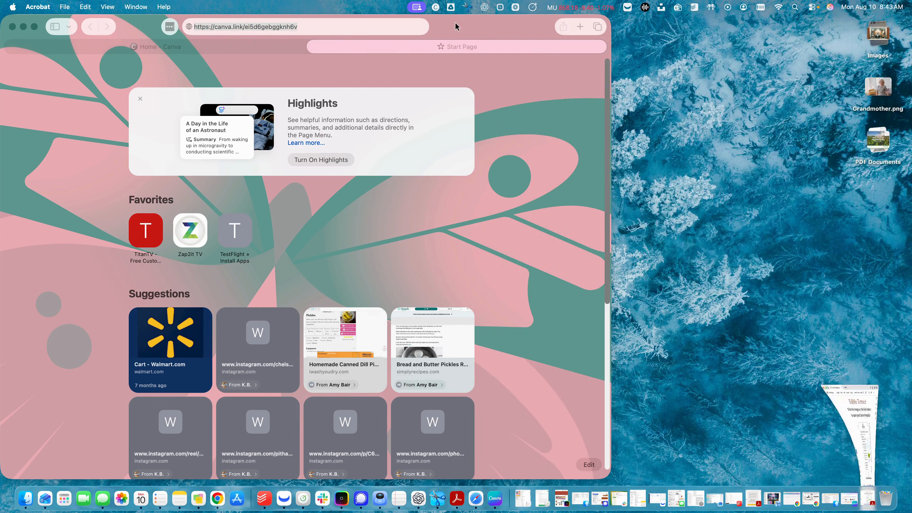
{"action": "left_click", "coordinate": [609, 145]}
Step: Widen Safari, load the Canva link and open the 'You Can Only Have One Mother' template
{"action": "left_click_drag", "start_coordinate": [612, 143], "coordinate": [805, 152]}
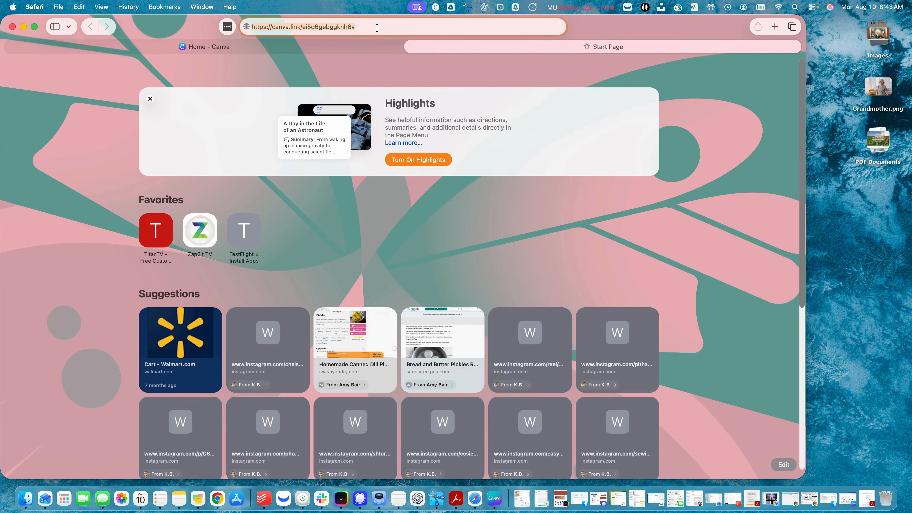
{"action": "key", "text": "Return"}
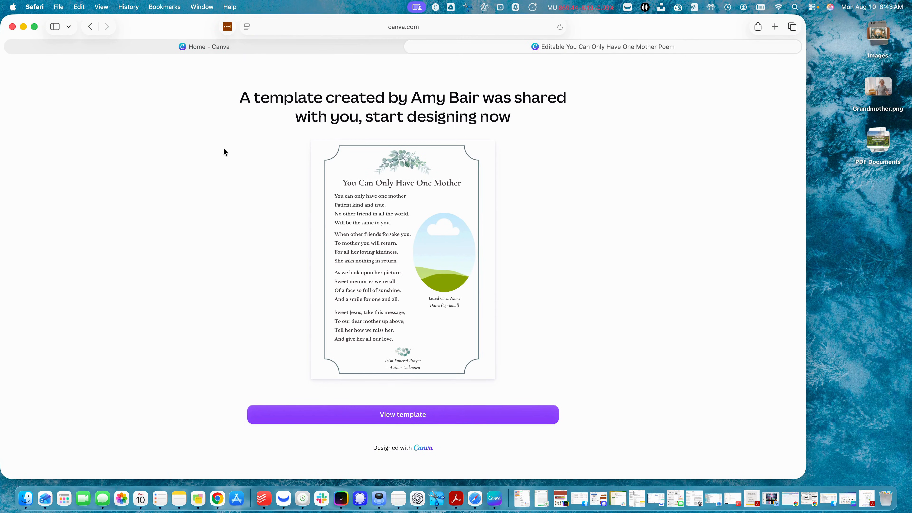
{"action": "left_click", "coordinate": [407, 424]}
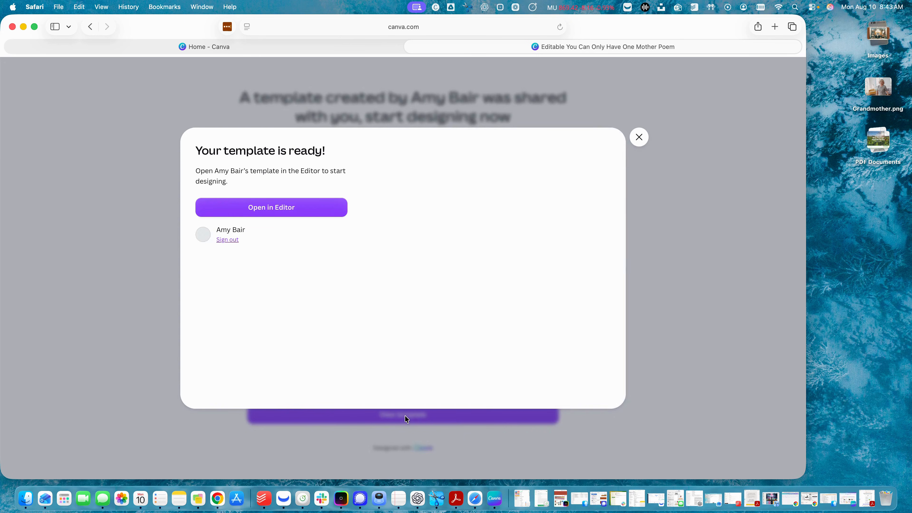
{"action": "left_click", "coordinate": [273, 207]}
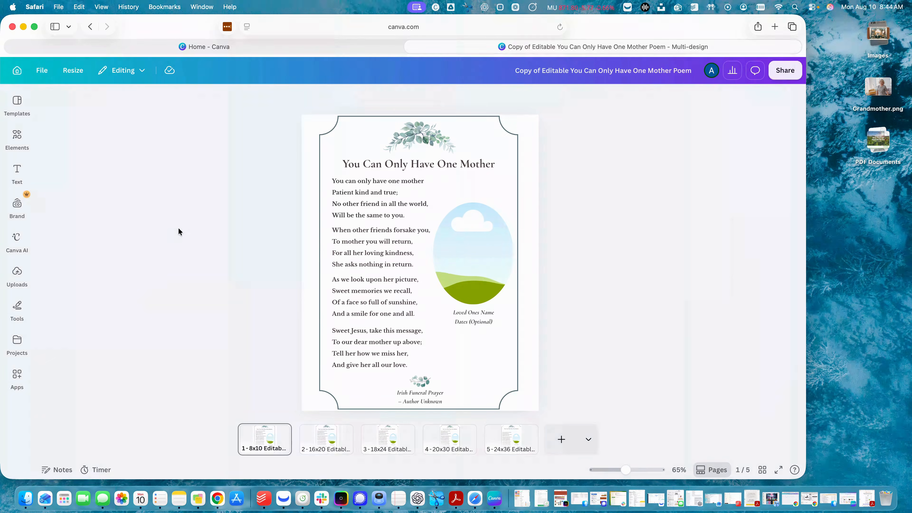
Step: Preview design pages 2, 3 and 4, ending on page 5, the 24x36 version
{"action": "left_click", "coordinate": [322, 446]}
{"action": "left_click", "coordinate": [383, 439]}
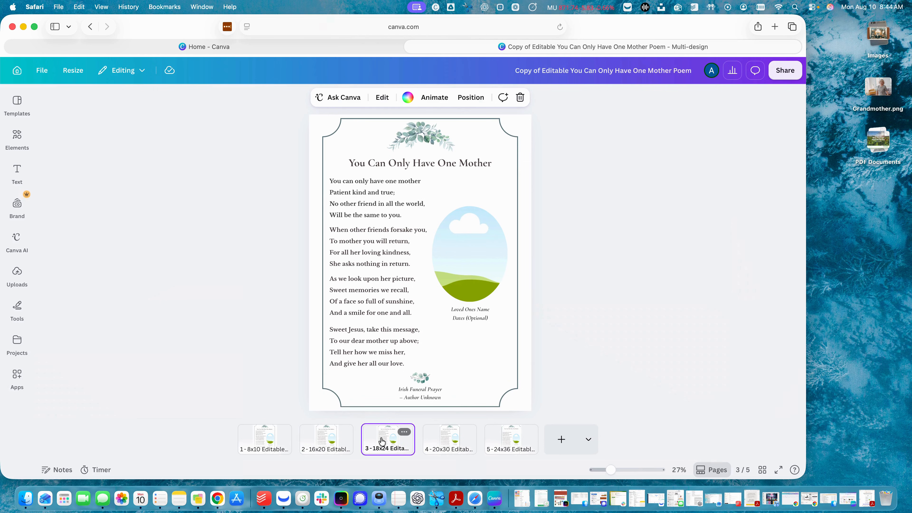
{"action": "left_click", "coordinate": [447, 444]}
{"action": "left_click", "coordinate": [510, 445]}
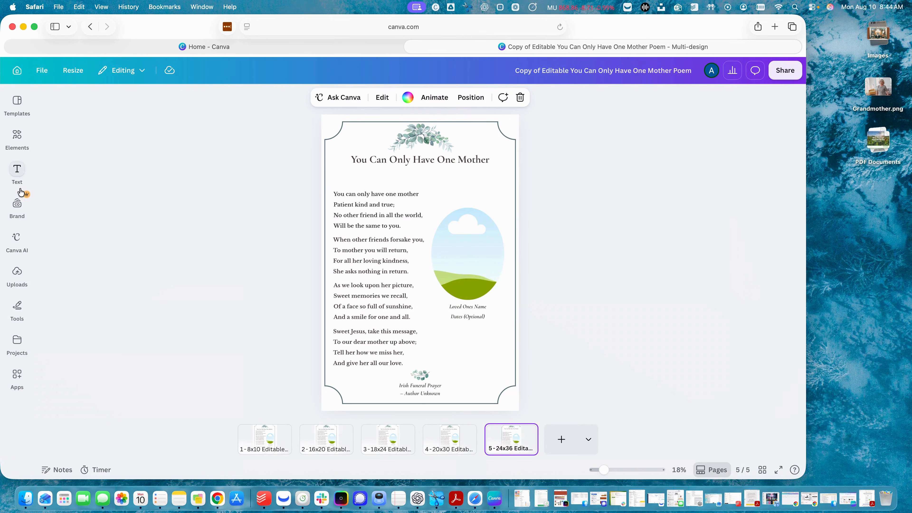
Step: Upload Grandmother.png from the desktop into Canva's Uploads panel
{"action": "left_click", "coordinate": [17, 274]}
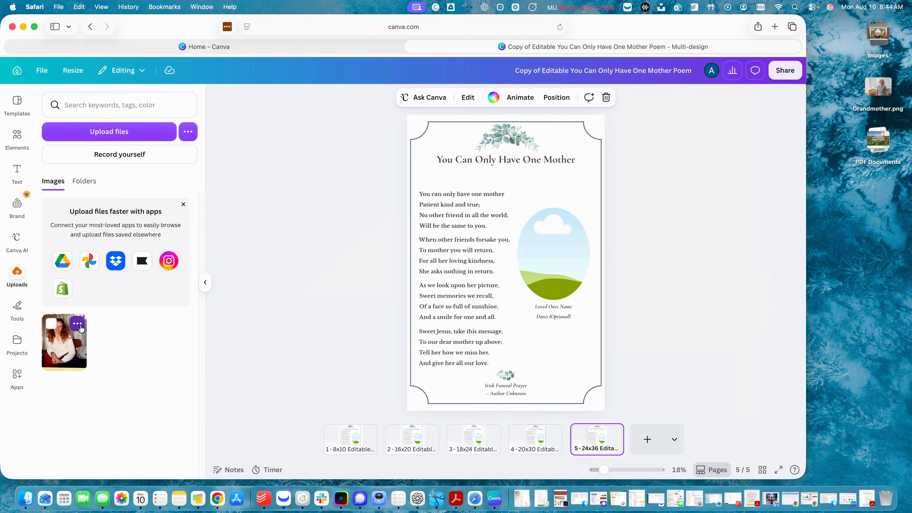
{"action": "left_click", "coordinate": [78, 324]}
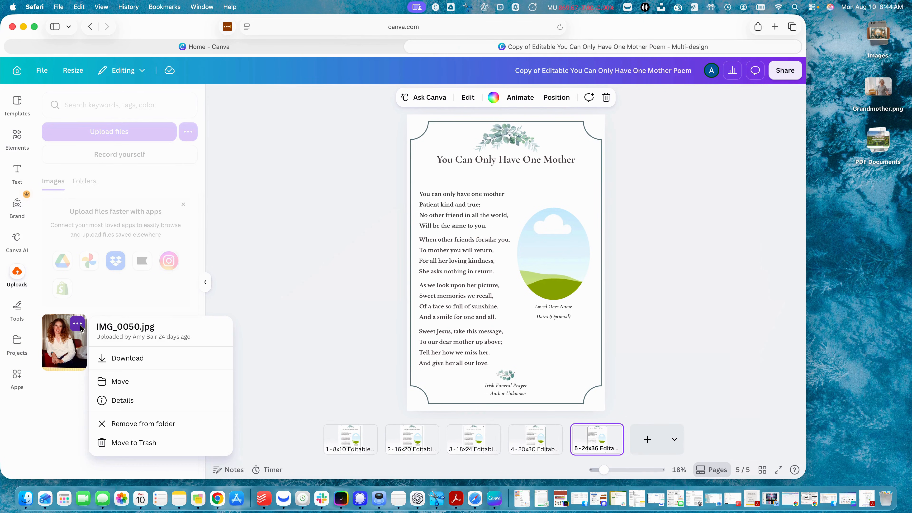
{"action": "left_click", "coordinate": [53, 411]}
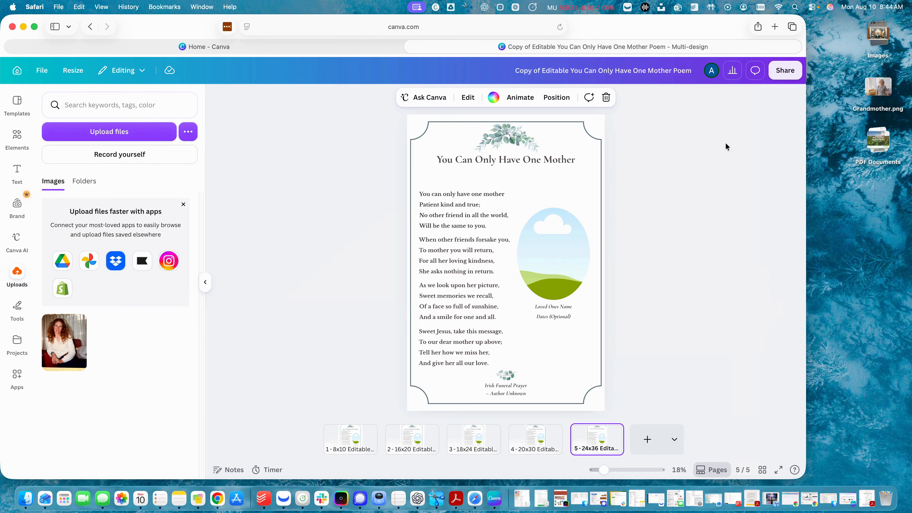
{"action": "left_click", "coordinate": [883, 87]}
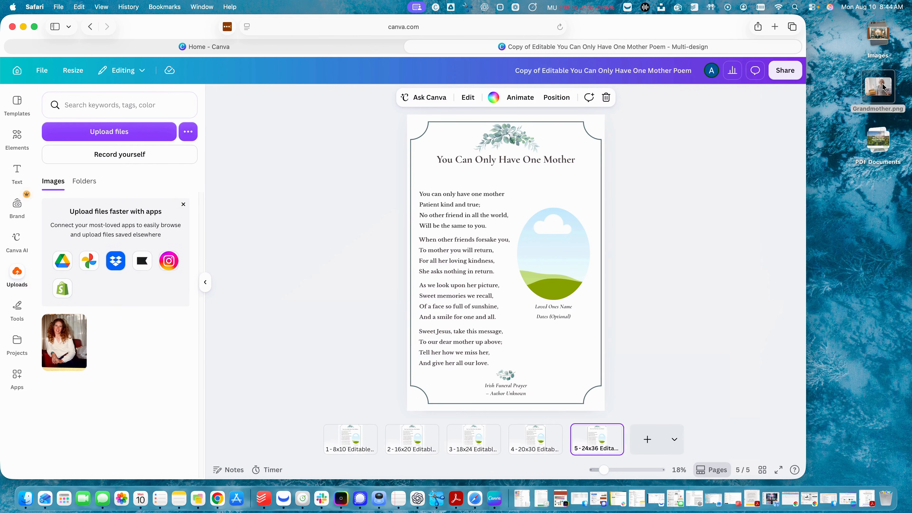
{"action": "left_click_drag", "start_coordinate": [883, 87], "coordinate": [181, 282]}
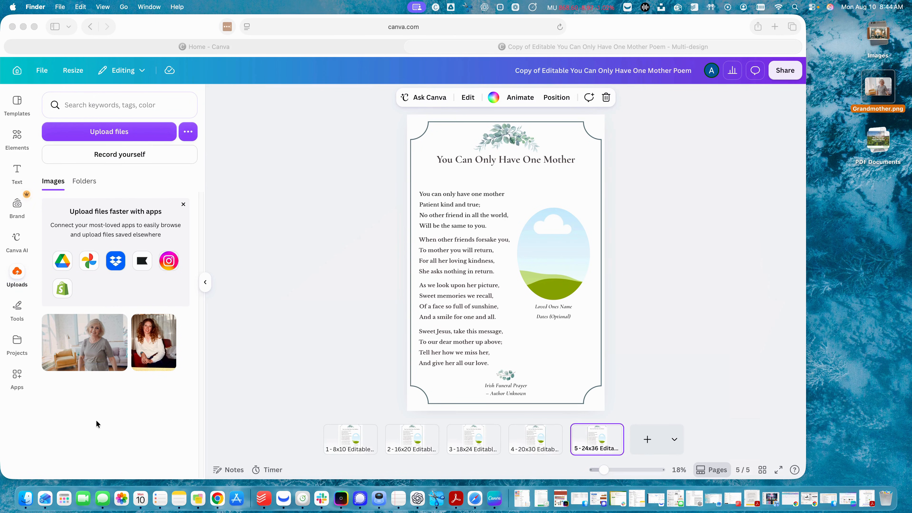
{"action": "left_click", "coordinate": [76, 339]}
Step: Place the grandmother photo in the oval frame and shift its crop left to centre her
{"action": "left_click_drag", "start_coordinate": [65, 337], "coordinate": [554, 253]}
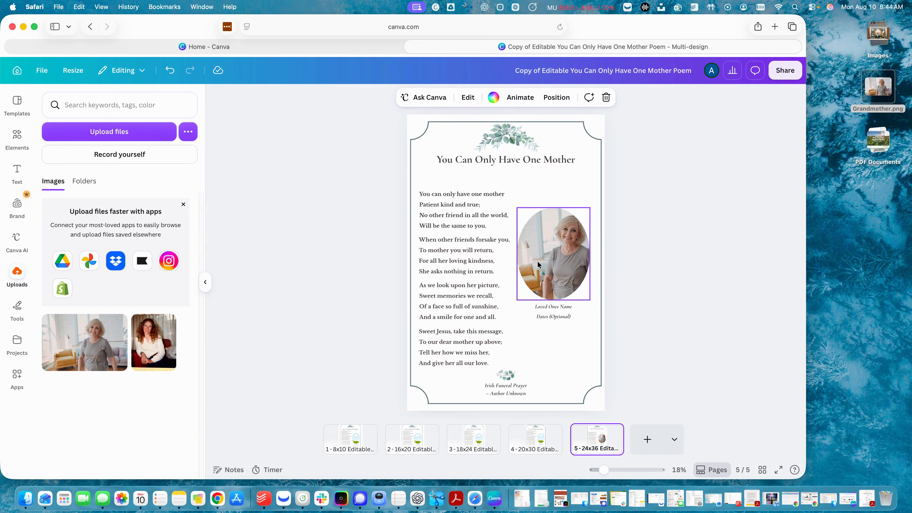
{"action": "left_click", "coordinate": [545, 244]}
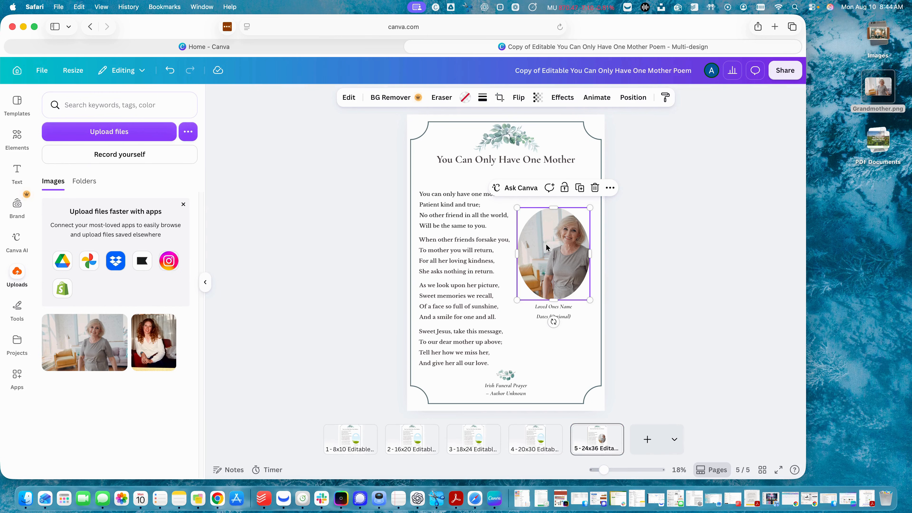
{"action": "double_click", "coordinate": [546, 244]}
{"action": "left_click_drag", "start_coordinate": [546, 245], "coordinate": [531, 243]}
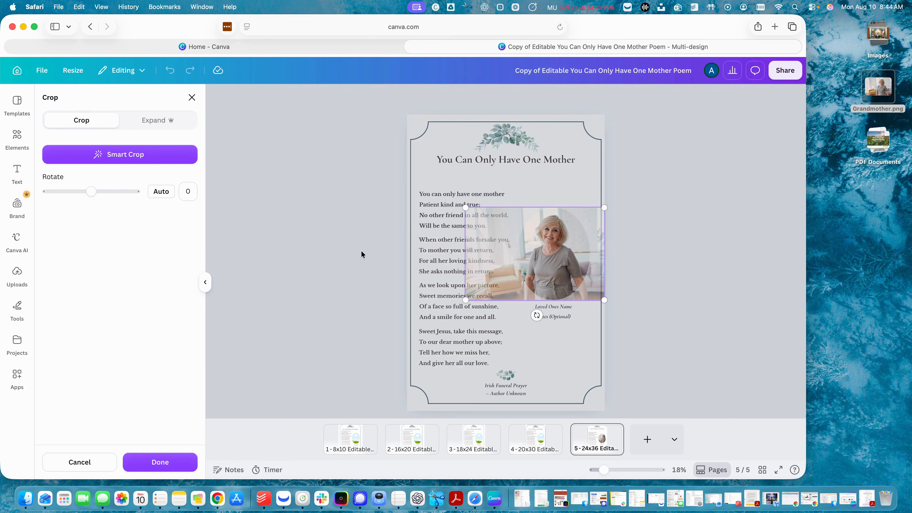
{"action": "left_click", "coordinate": [371, 256]}
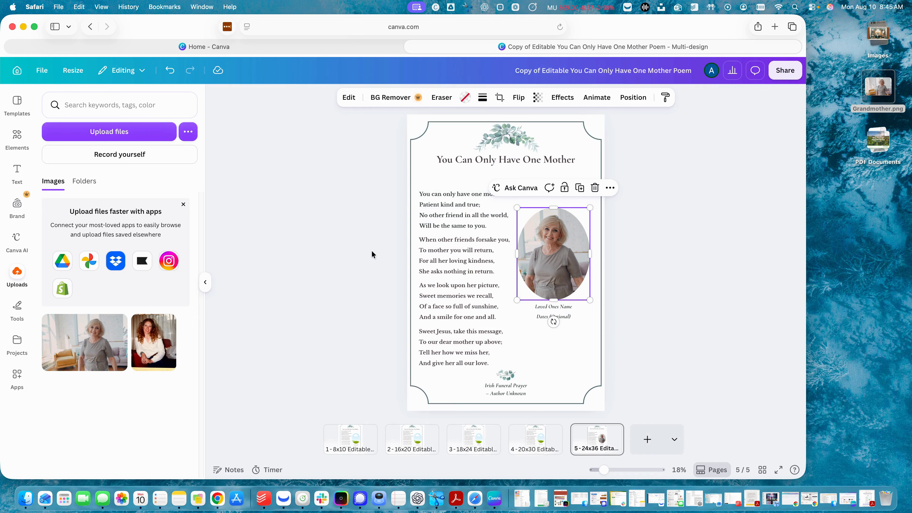
{"action": "left_click", "coordinate": [371, 250]}
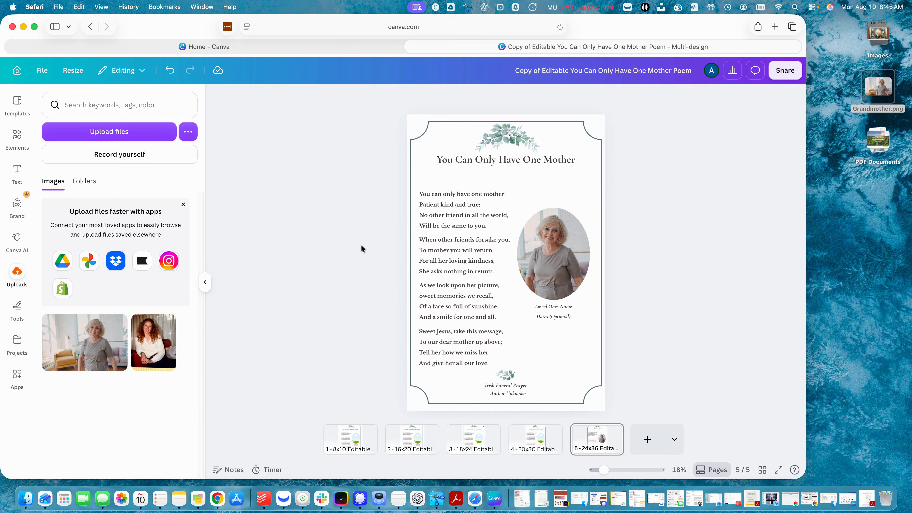
Step: Replace the name caption with the grandmother's name and set the dates to Sep 1, 1922 - Jan 30 2012
{"action": "double_click", "coordinate": [540, 306]}
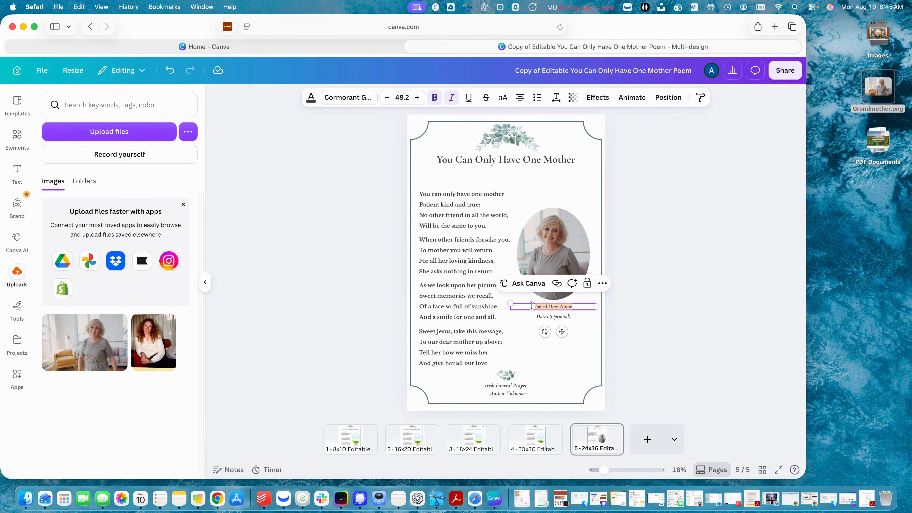
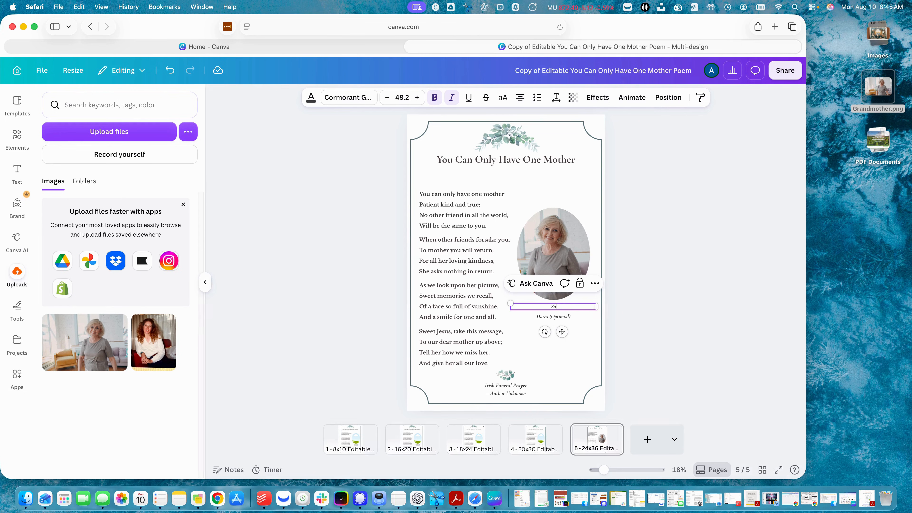
{"action": "left_click", "coordinate": [540, 315]}
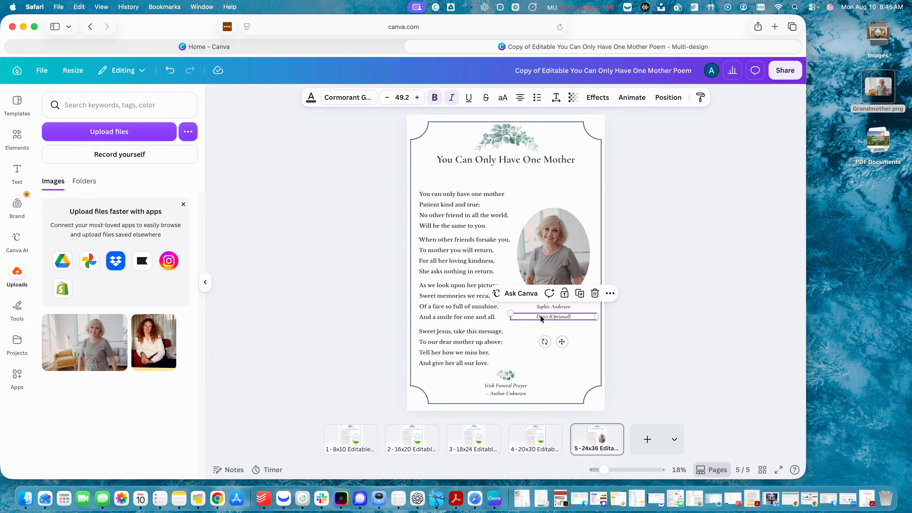
{"action": "double_click", "coordinate": [532, 317]}
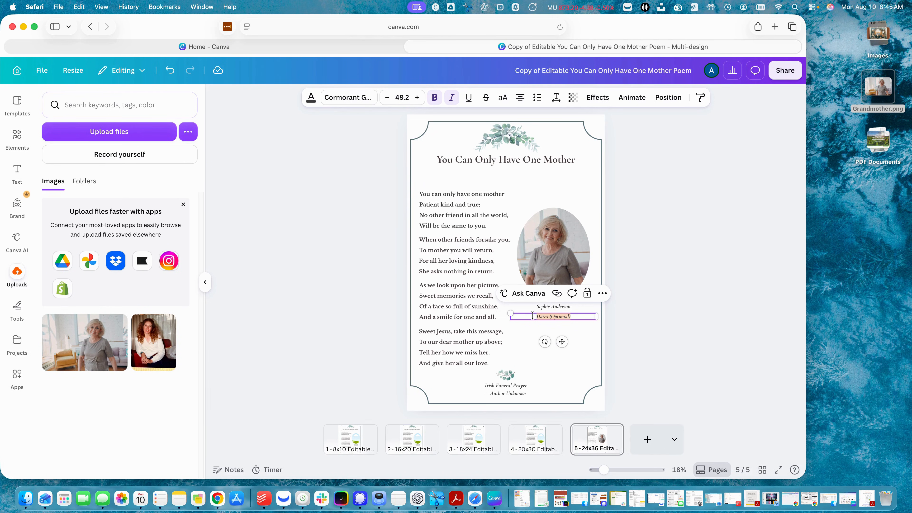
{"action": "type", "text": "Sep 1,"}
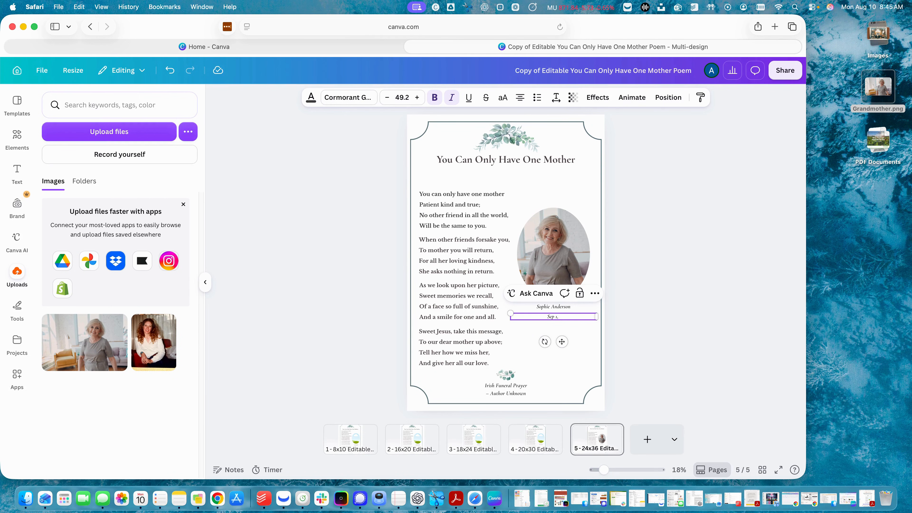
{"action": "type", "text": " 1922 - Jan 30 2012"}
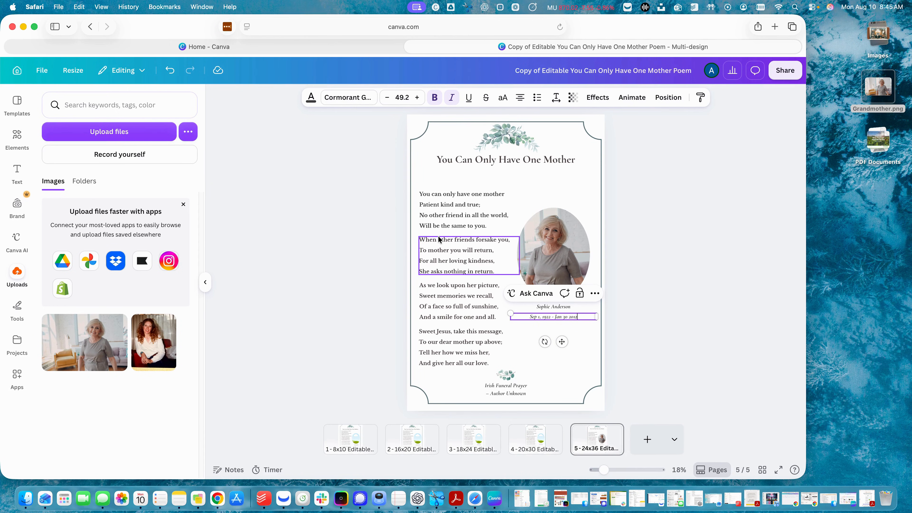
{"action": "left_click", "coordinate": [596, 339]}
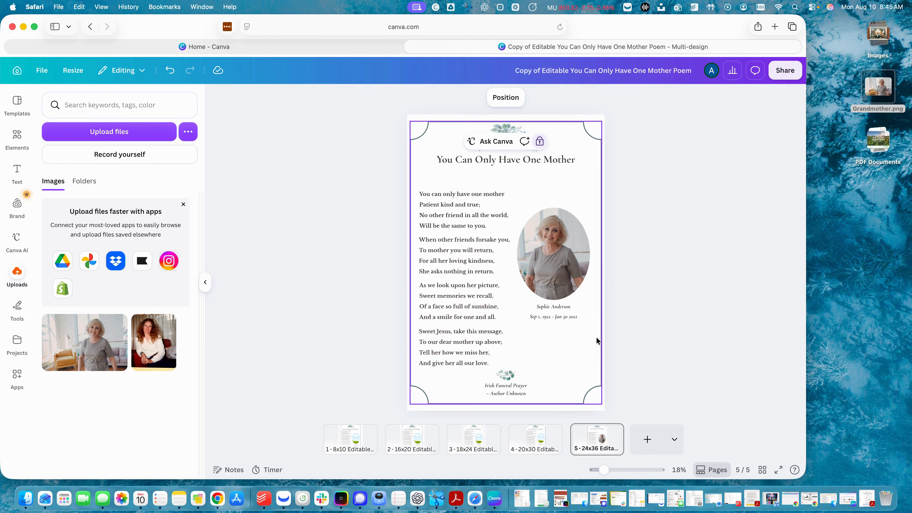
Step: Turn off italics on both the name and the date captions under the photo
{"action": "left_click", "coordinate": [551, 307]}
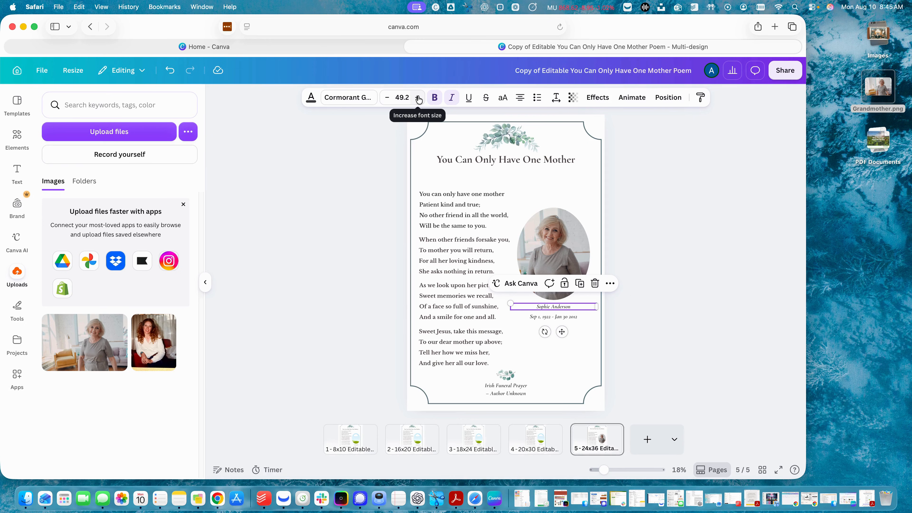
{"action": "left_click", "coordinate": [344, 101]}
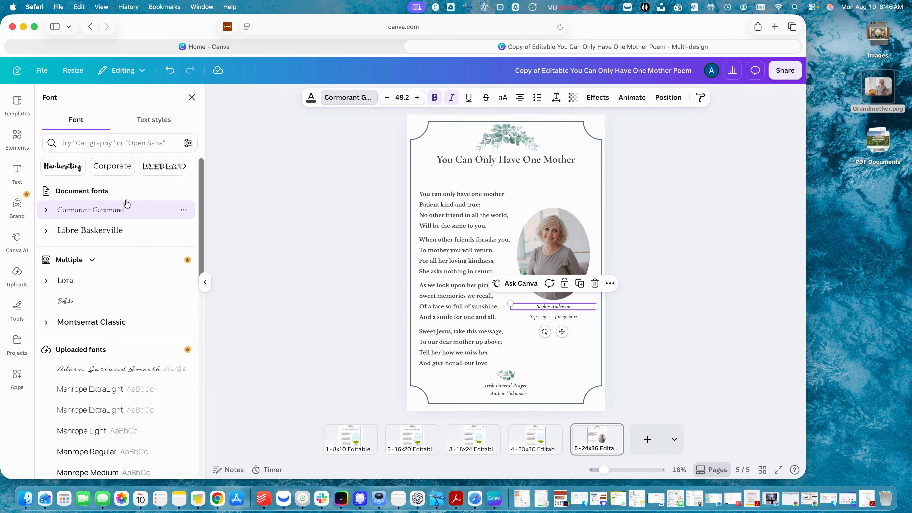
{"action": "scroll", "coordinate": [128, 420], "scroll_direction": "down", "scroll_amount": 2}
{"action": "scroll", "coordinate": [127, 420], "scroll_direction": "down", "scroll_amount": 2}
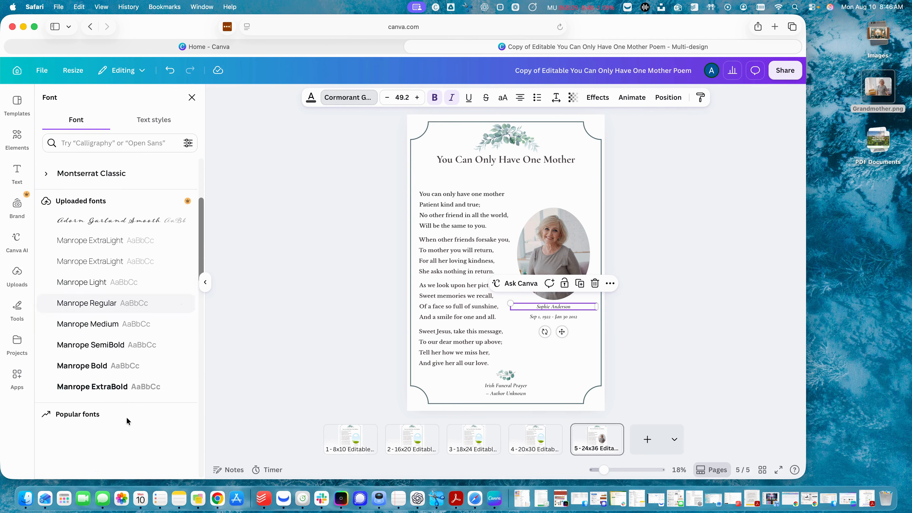
{"action": "scroll", "coordinate": [127, 421], "scroll_direction": "up", "scroll_amount": 5}
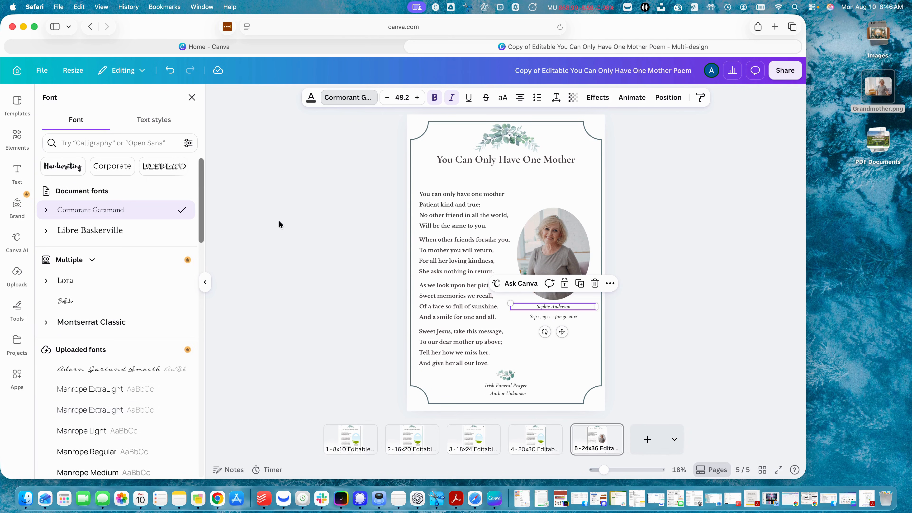
{"action": "left_click", "coordinate": [543, 318]}
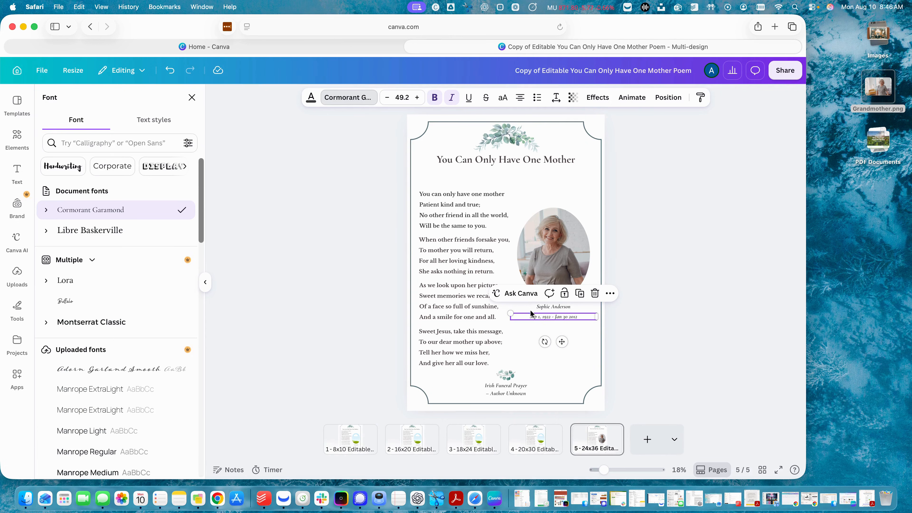
{"action": "left_click", "coordinate": [553, 306]}
{"action": "left_click", "coordinate": [451, 98]}
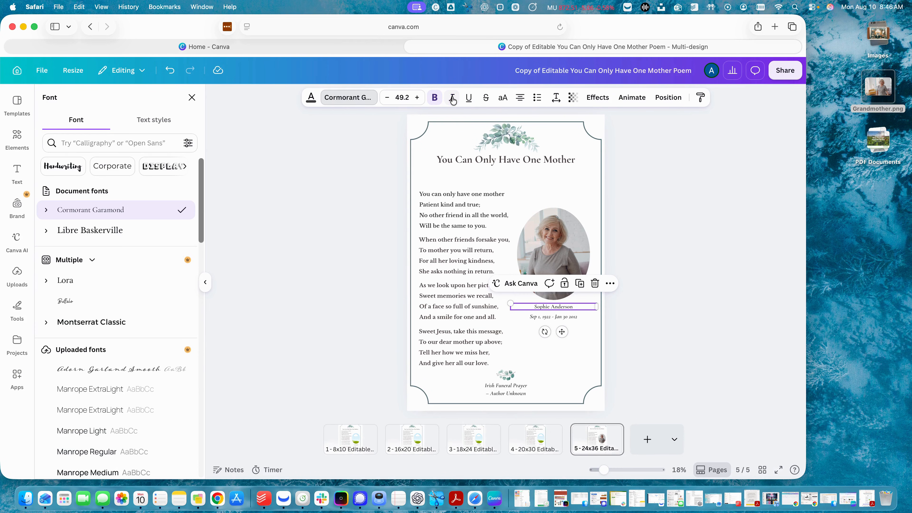
{"action": "left_click", "coordinate": [546, 315]}
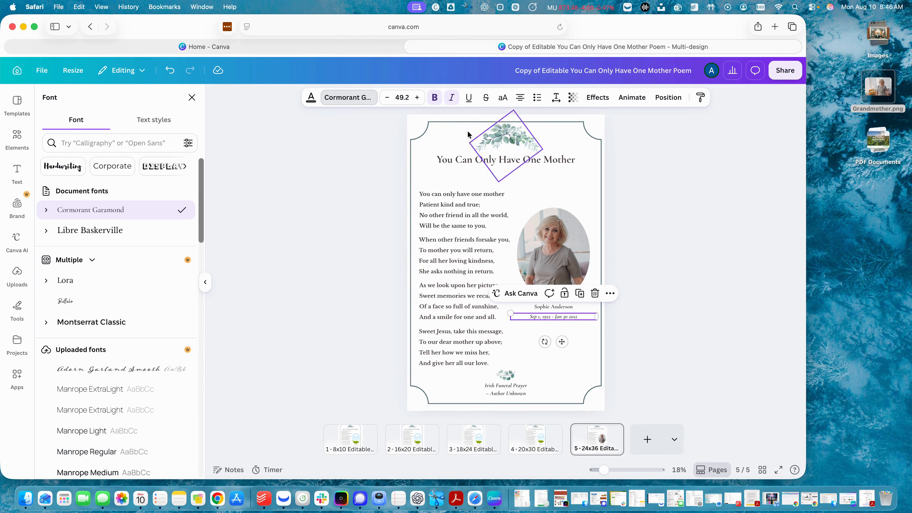
{"action": "left_click", "coordinate": [451, 98]}
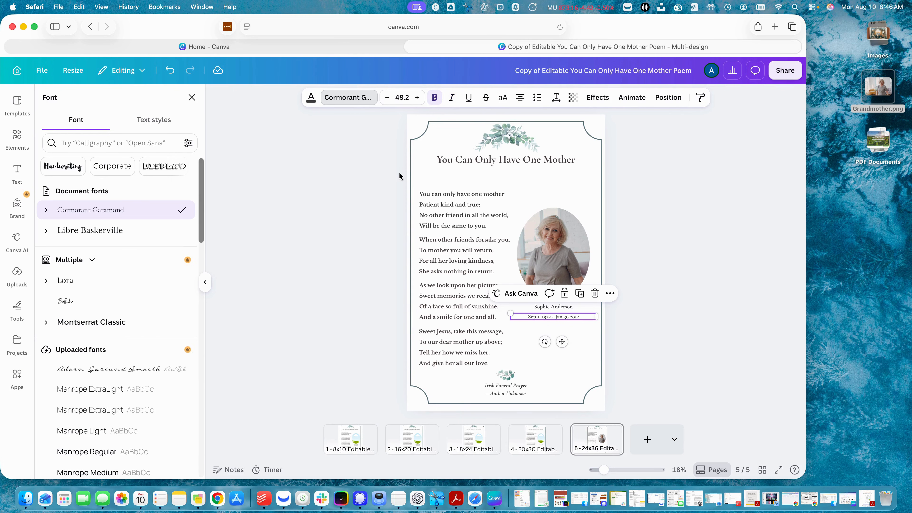
{"action": "key", "text": "Escape"}
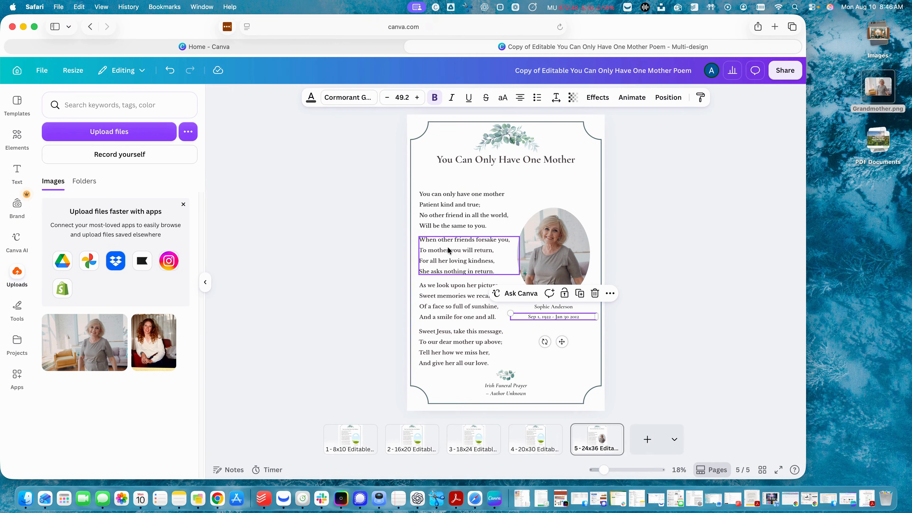
Step: Unlock the poem's first stanza and change its font from Libre Baskerville to Lora
{"action": "left_click", "coordinate": [469, 206]}
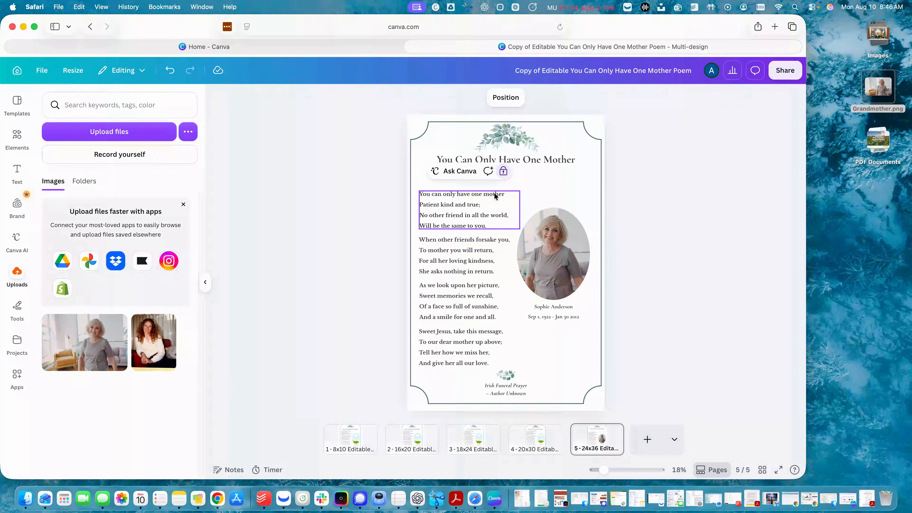
{"action": "left_click", "coordinate": [503, 173]}
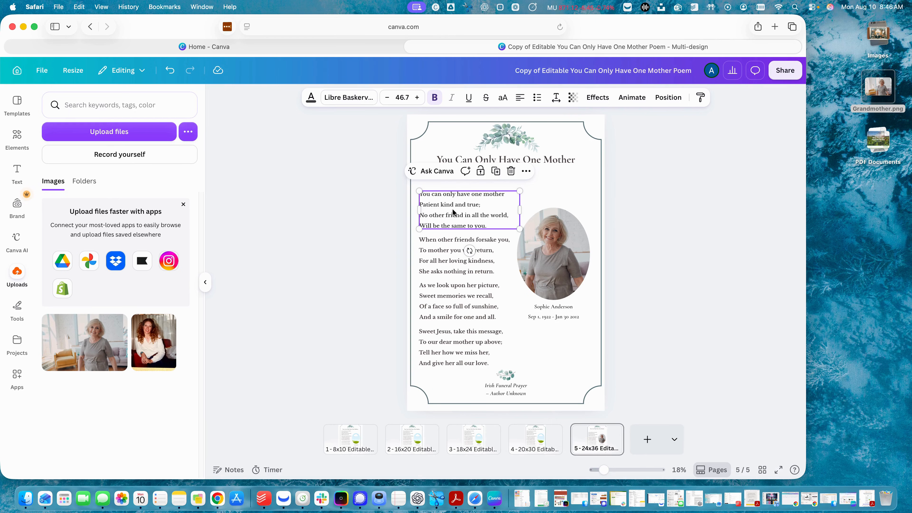
{"action": "mouse_move", "coordinate": [453, 204]}
{"action": "left_mouse_down"}
{"action": "mouse_move", "coordinate": [486, 196]}
{"action": "mouse_move", "coordinate": [451, 211]}
{"action": "left_mouse_up"}
{"action": "left_click", "coordinate": [332, 97]}
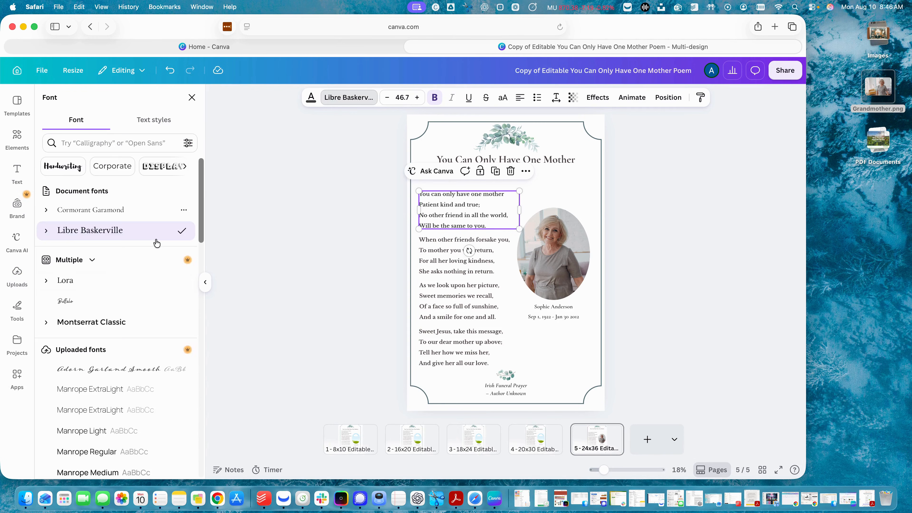
{"action": "left_click", "coordinate": [84, 283]}
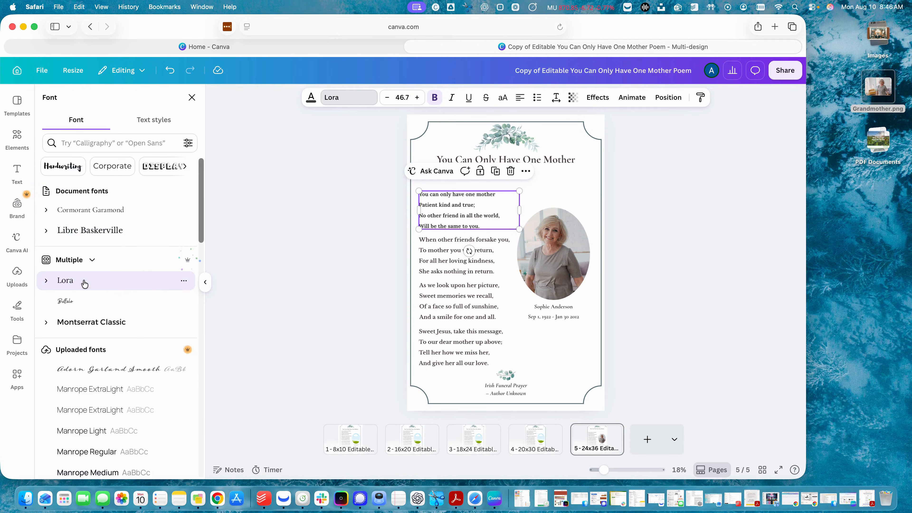
{"action": "left_click", "coordinate": [368, 205]}
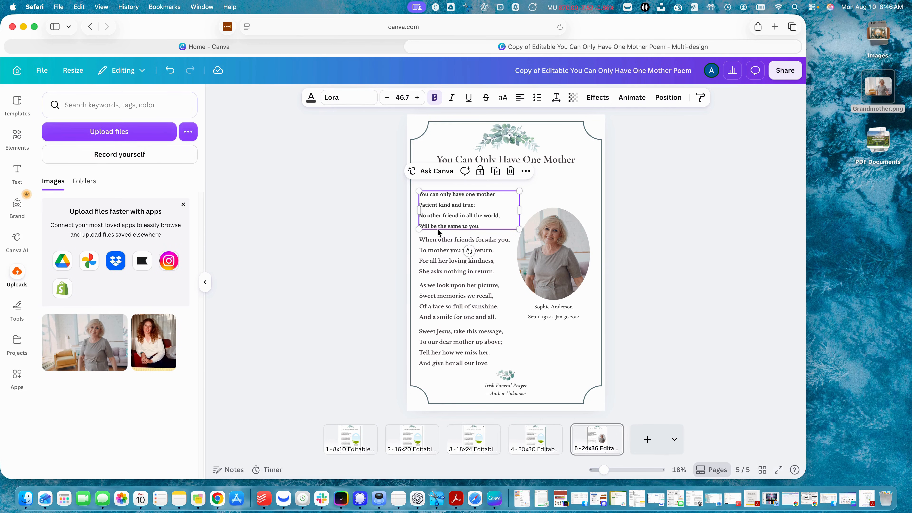
{"action": "left_click", "coordinate": [447, 248]}
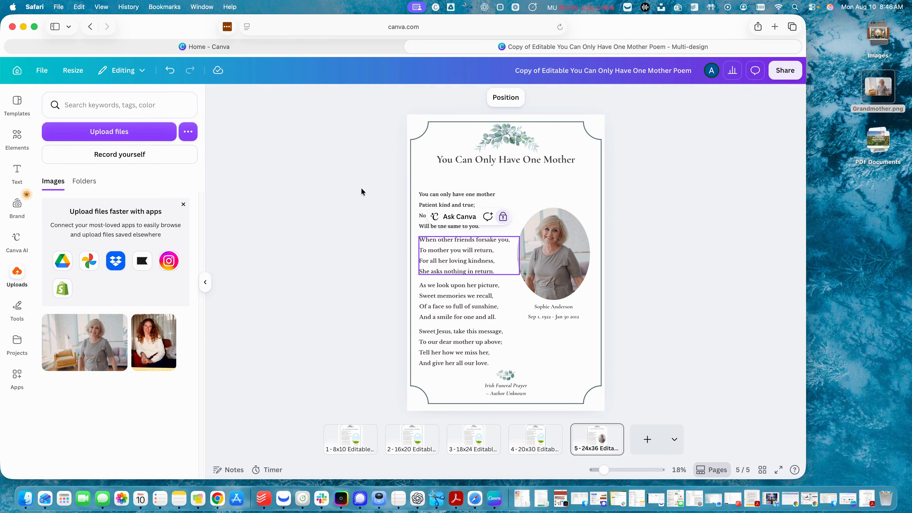
{"action": "left_click", "coordinate": [501, 137]}
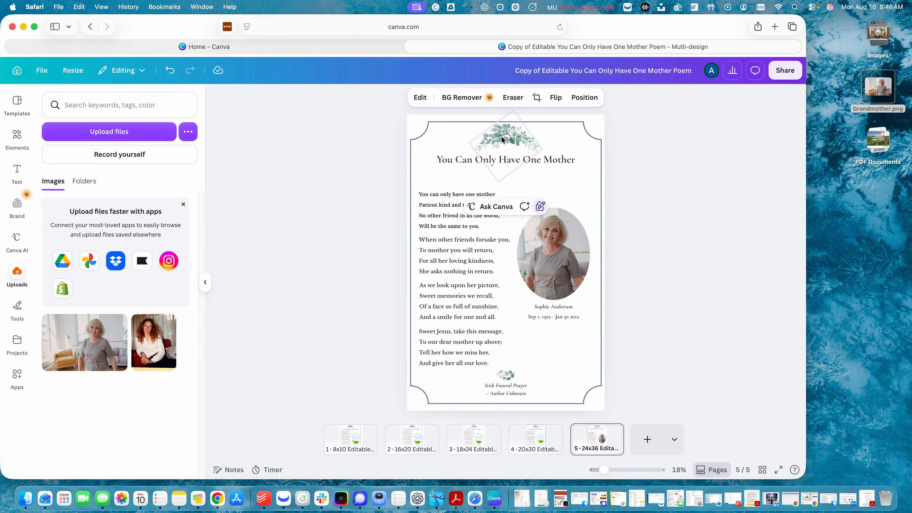
{"action": "left_click", "coordinate": [372, 188]}
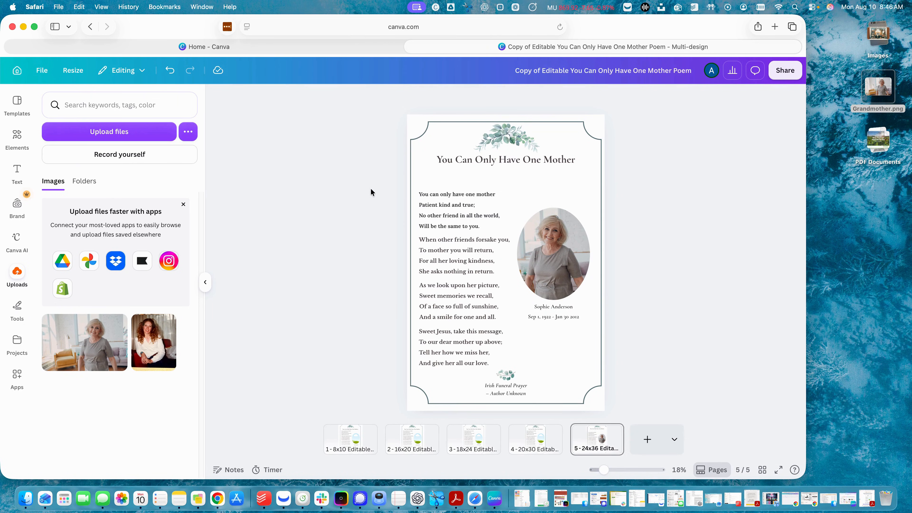
Step: Search Elements graphics for 'lily flower' and drag the white lily near the top leaves
{"action": "left_click", "coordinate": [15, 140]}
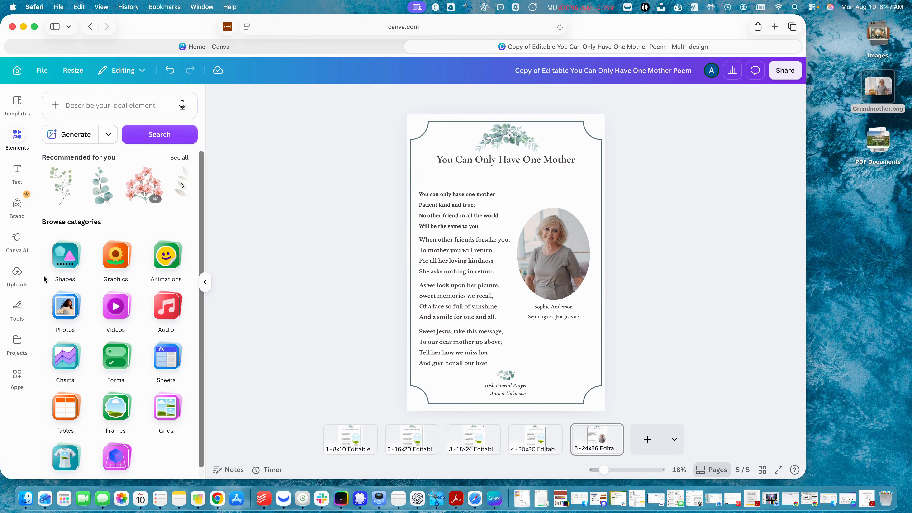
{"action": "left_click", "coordinate": [106, 260]}
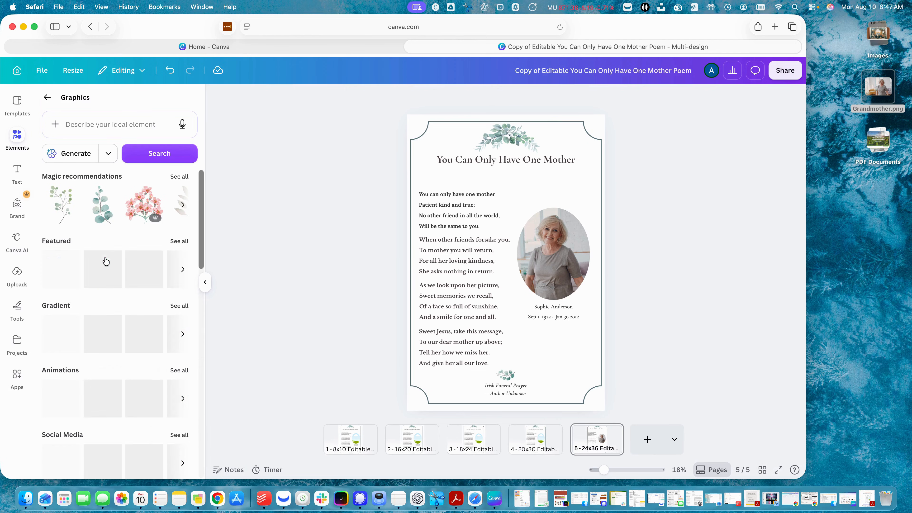
{"action": "left_click", "coordinate": [93, 123]}
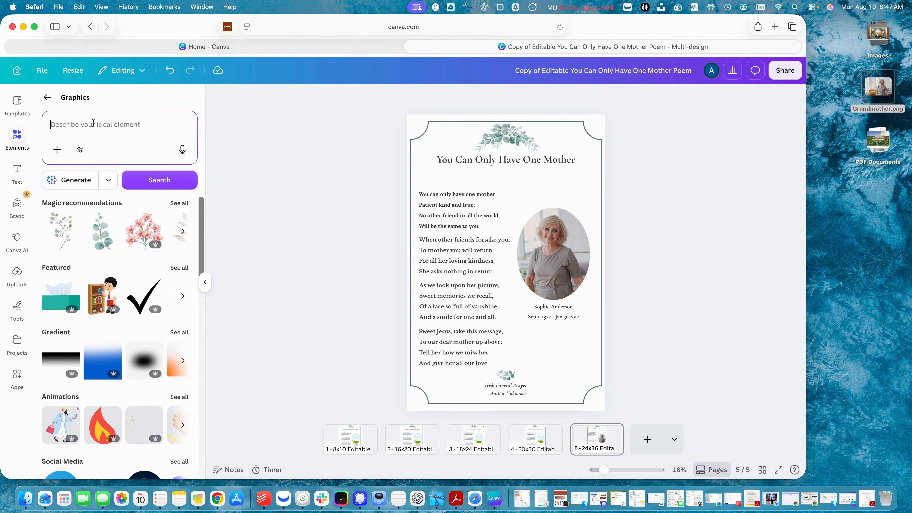
{"action": "type", "text": "lil"}
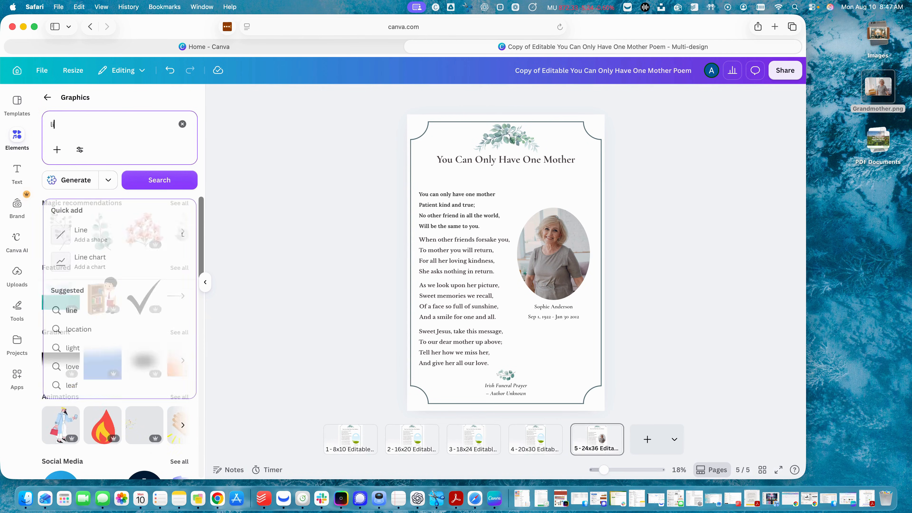
{"action": "type", "text": "y"}
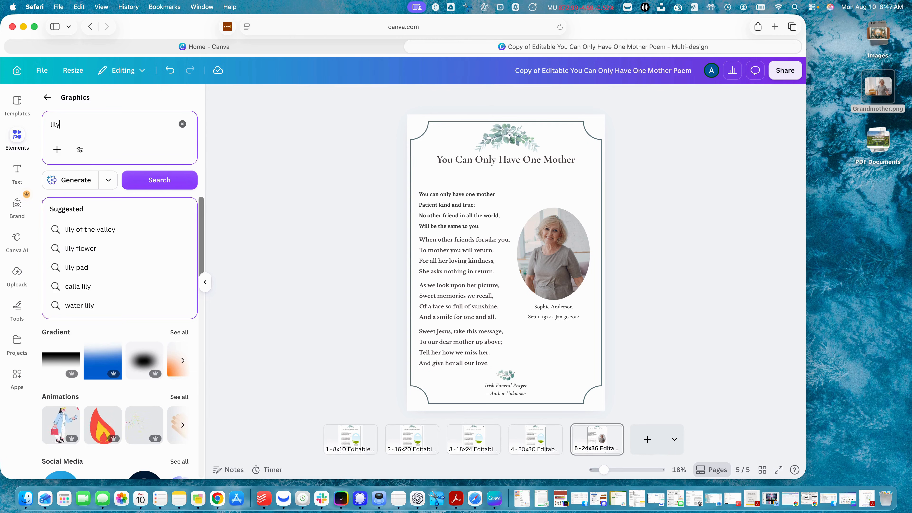
{"action": "left_click", "coordinate": [77, 248]}
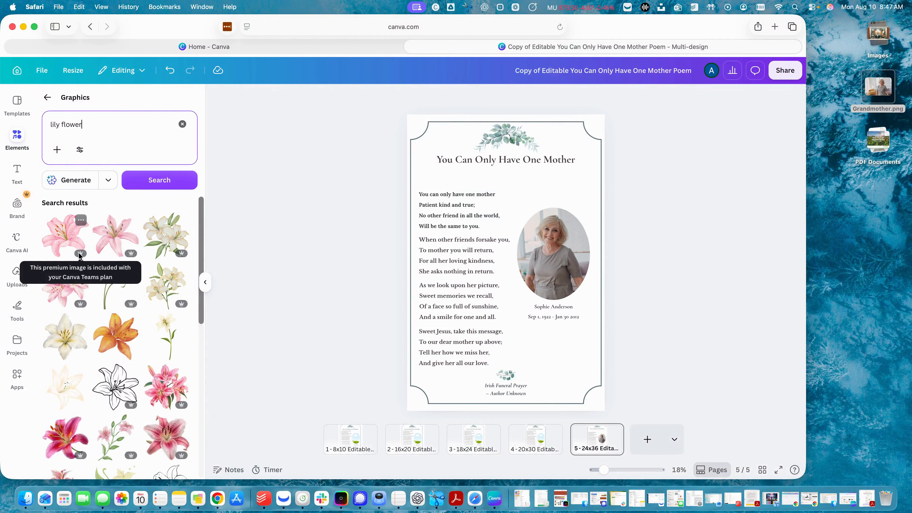
{"action": "scroll", "coordinate": [147, 389], "scroll_direction": "down", "scroll_amount": 1}
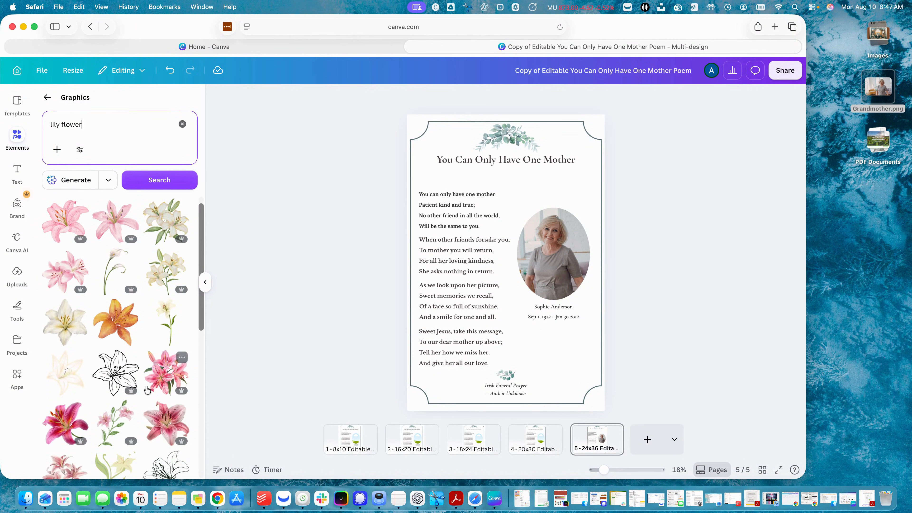
{"action": "scroll", "coordinate": [147, 390], "scroll_direction": "down", "scroll_amount": 1}
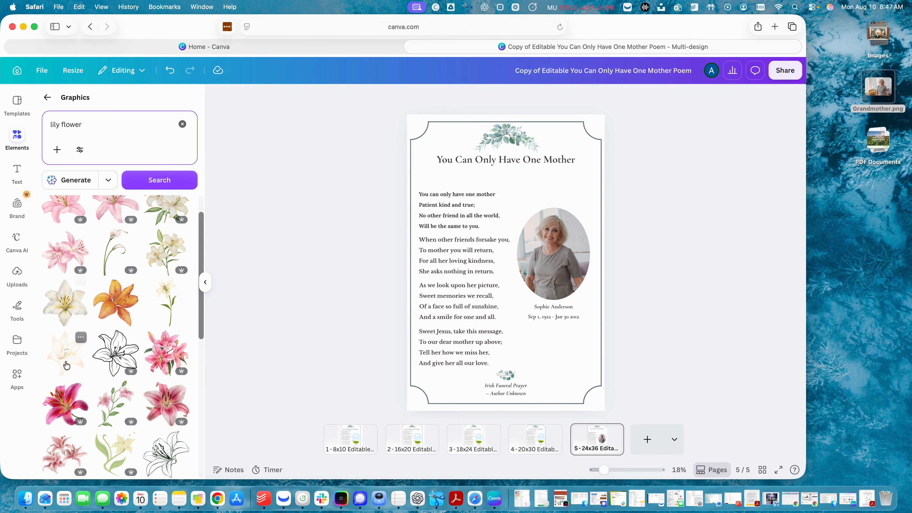
{"action": "left_click_drag", "start_coordinate": [67, 365], "coordinate": [513, 137]}
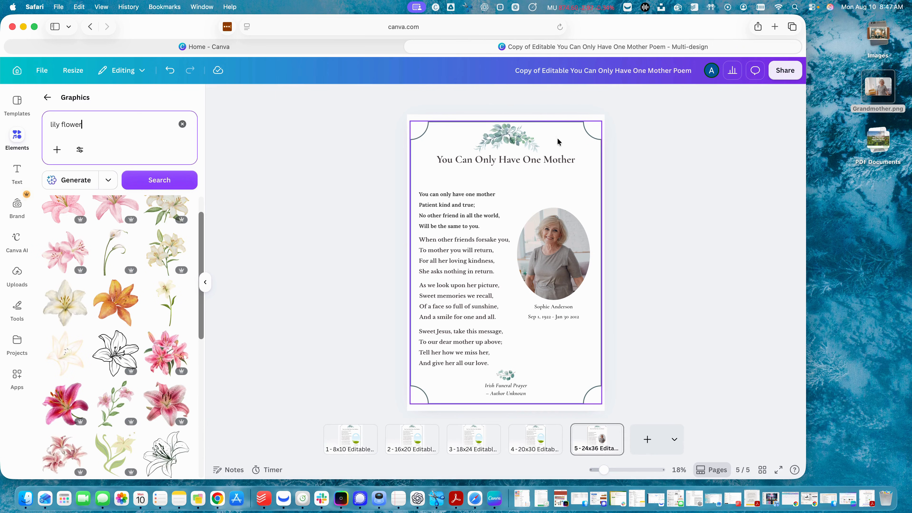
Step: Open the Download settings and try the PDF Print file type with the RGB colour profile
{"action": "left_click", "coordinate": [785, 71]}
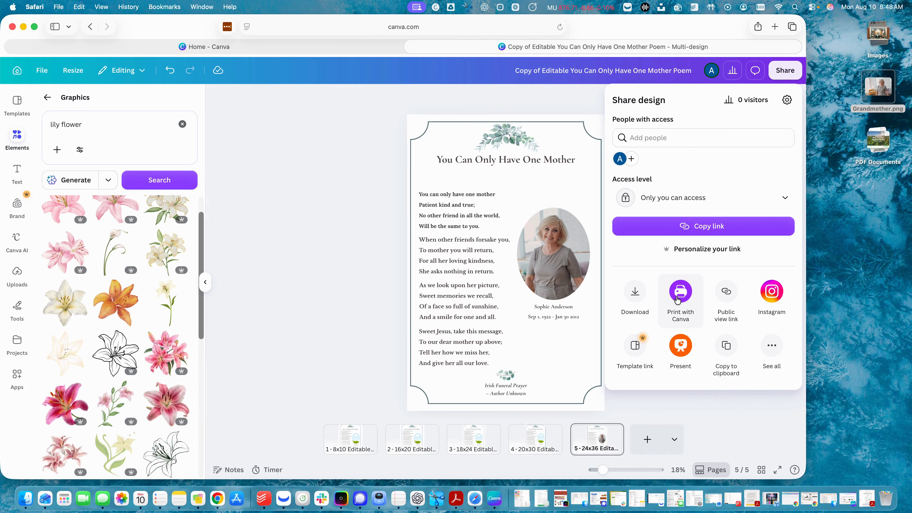
{"action": "left_click", "coordinate": [636, 301]}
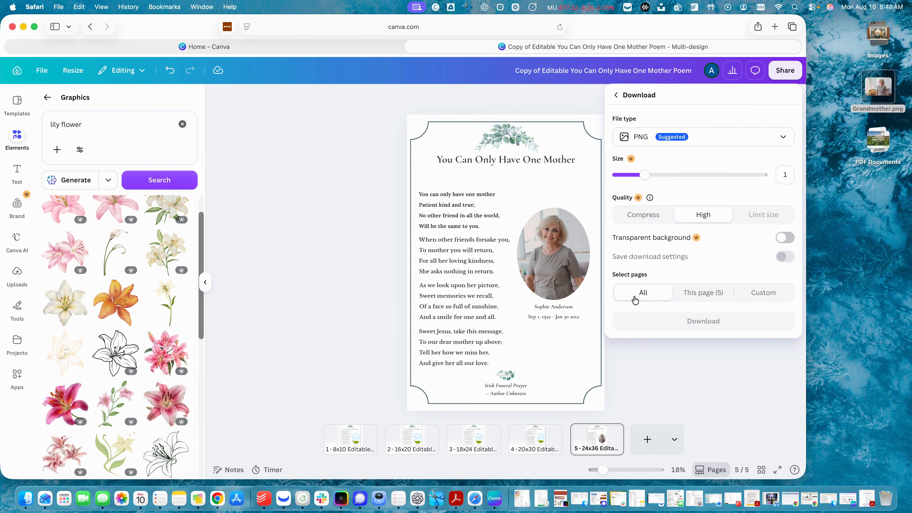
{"action": "left_click", "coordinate": [698, 142]}
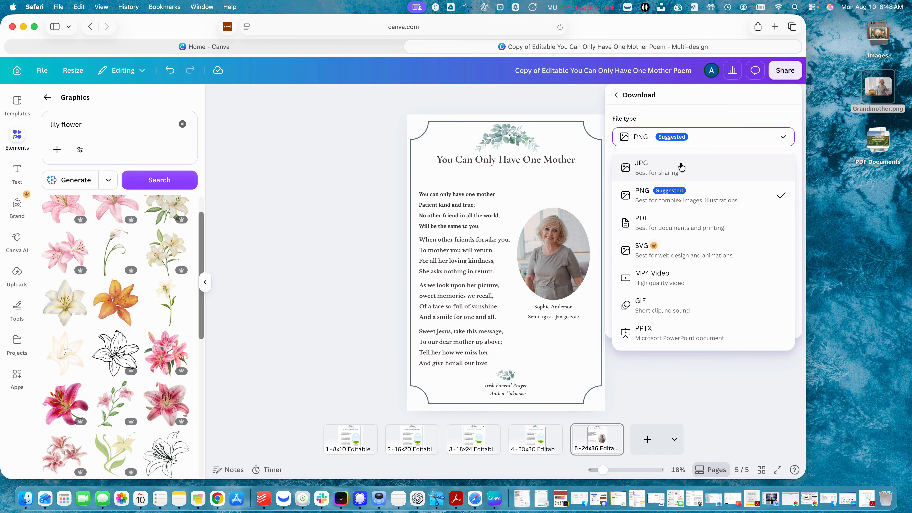
{"action": "left_click", "coordinate": [707, 229]}
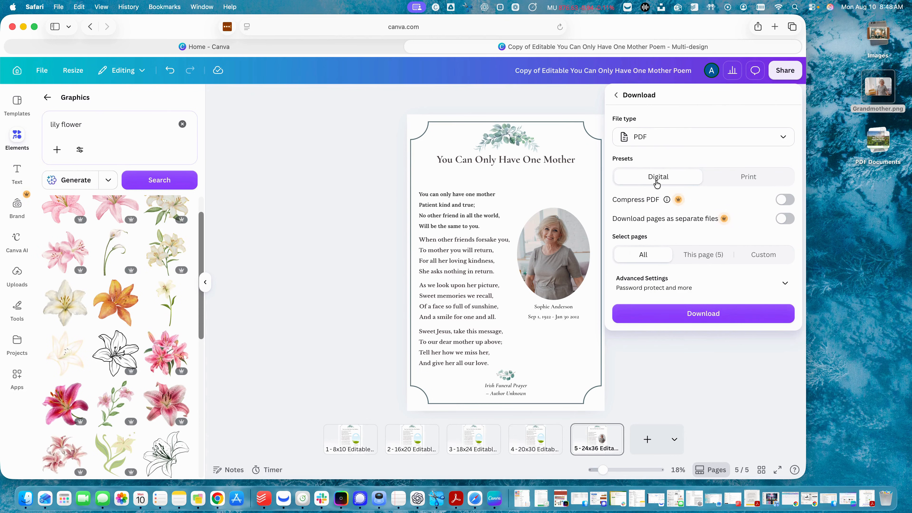
{"action": "left_click", "coordinate": [735, 179]}
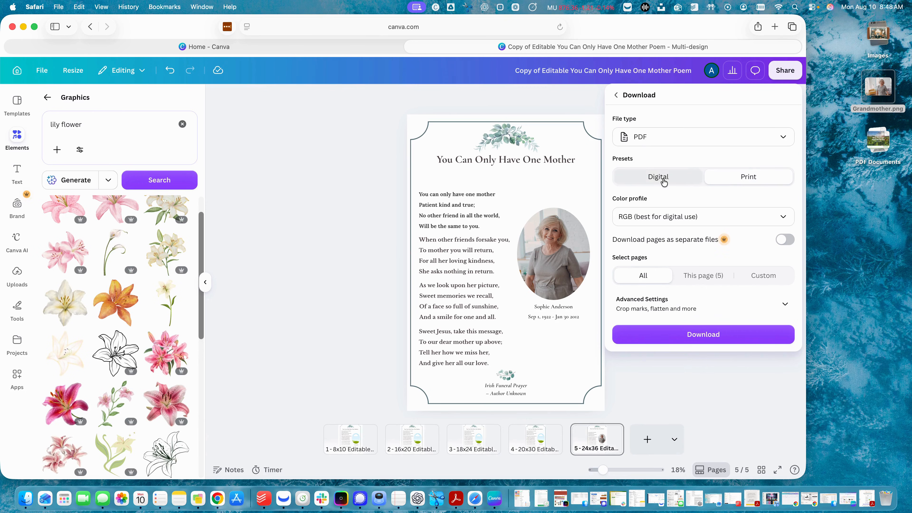
{"action": "left_click", "coordinate": [670, 218]}
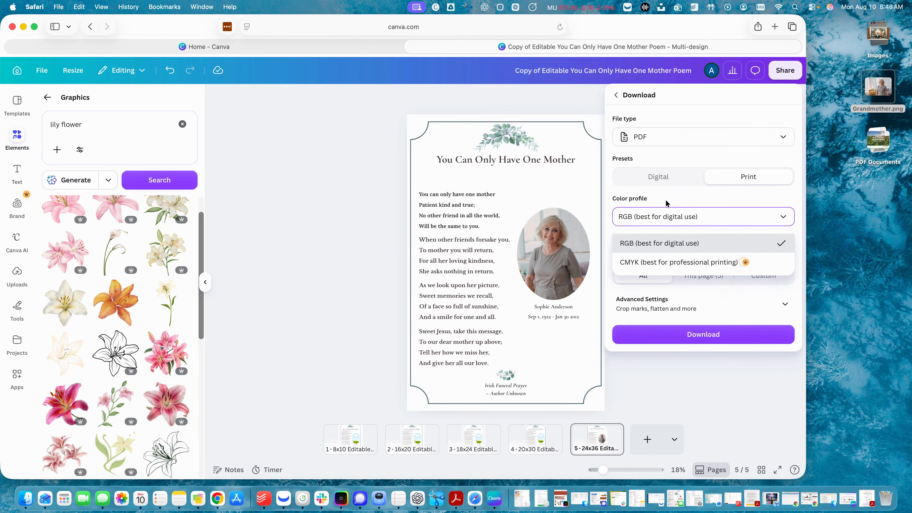
{"action": "left_click", "coordinate": [666, 203]}
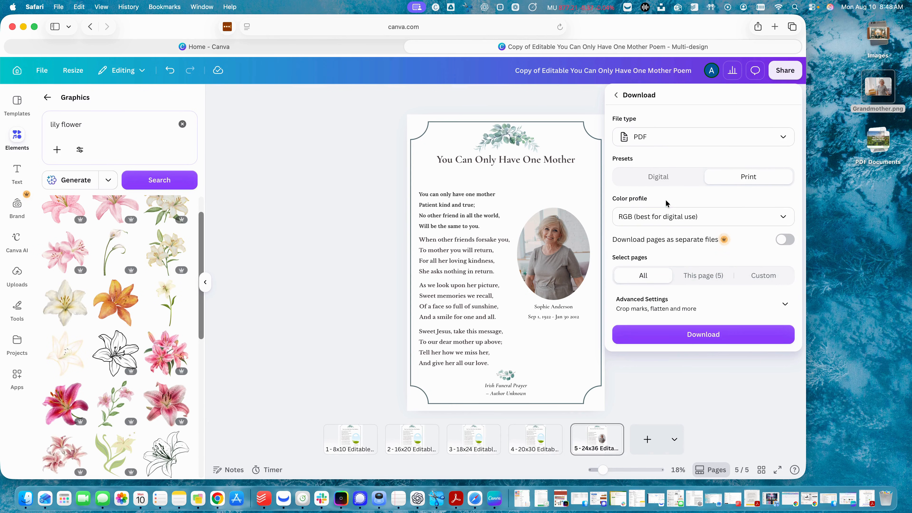
Step: Switch the download file type to JPG, then settle on PNG
{"action": "left_click", "coordinate": [657, 138]}
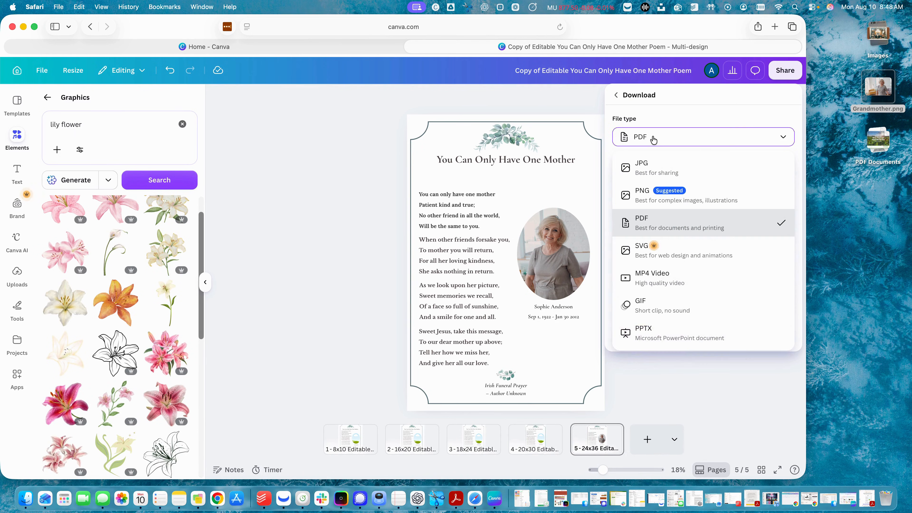
{"action": "left_click", "coordinate": [654, 173]}
{"action": "left_click", "coordinate": [660, 138]}
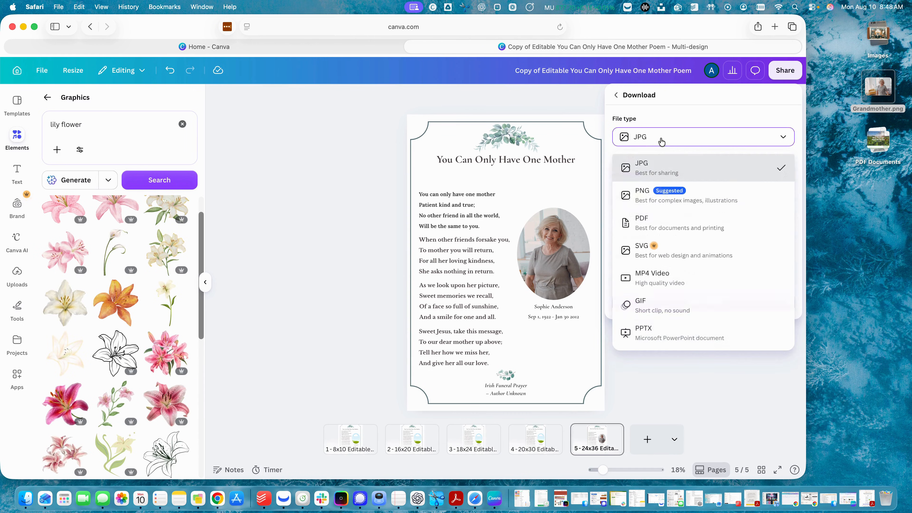
{"action": "left_click", "coordinate": [663, 207]}
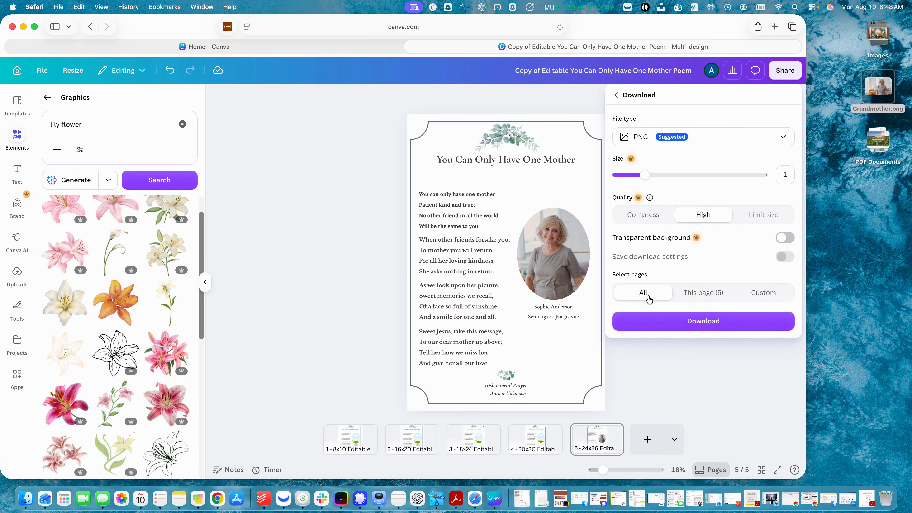
Step: Export only page 5 of the poem as a PNG download
{"action": "left_click", "coordinate": [698, 298]}
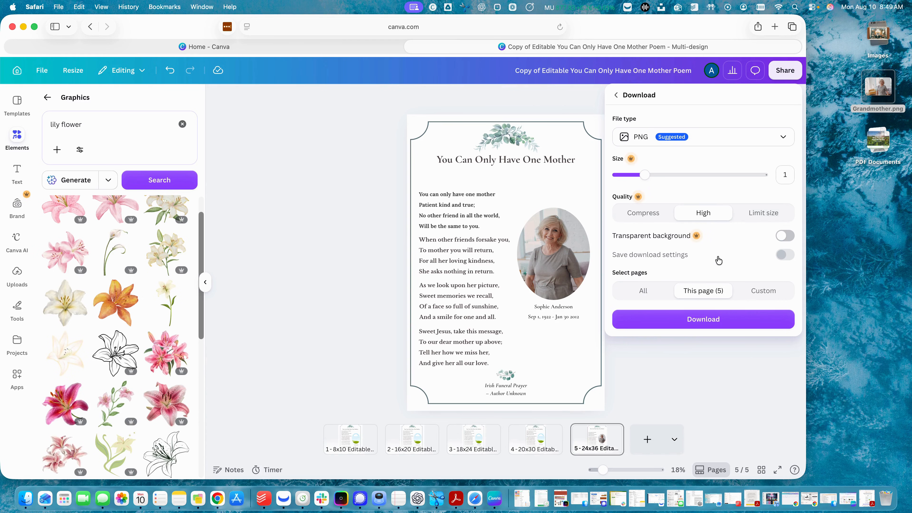
{"action": "left_click", "coordinate": [696, 325]}
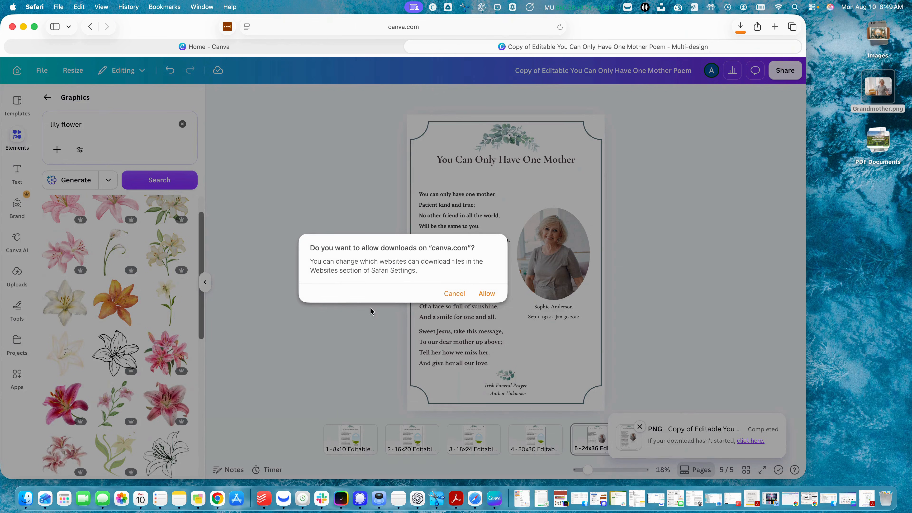
Step: Allow canva.com downloads, review '24x36 Editable Irish Funeral Prayer.png' in Preview, then return to Canva
{"action": "left_click", "coordinate": [487, 293]}
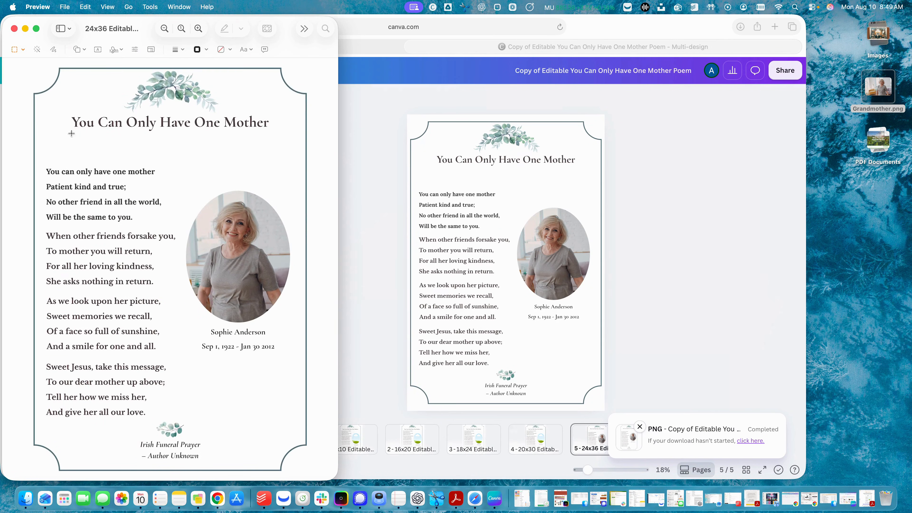
{"action": "left_click_drag", "start_coordinate": [347, 237], "coordinate": [386, 249]}
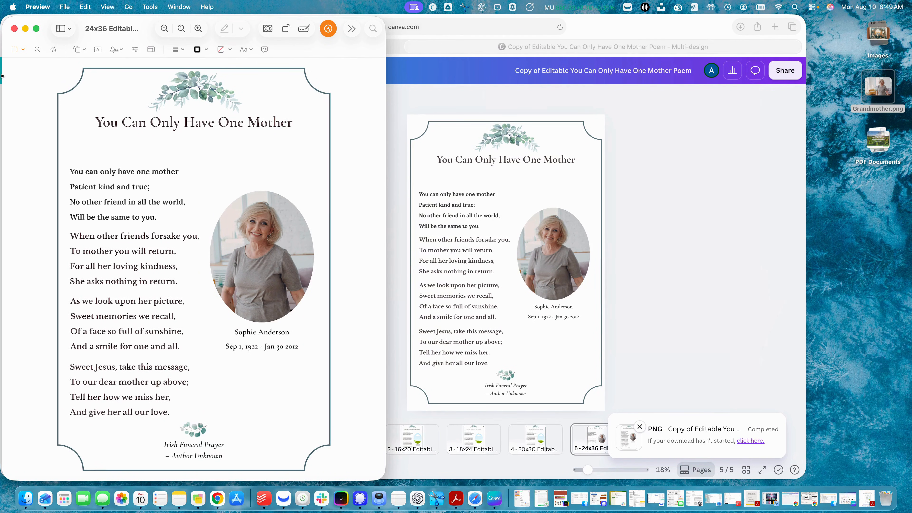
{"action": "left_click", "coordinate": [26, 29]}
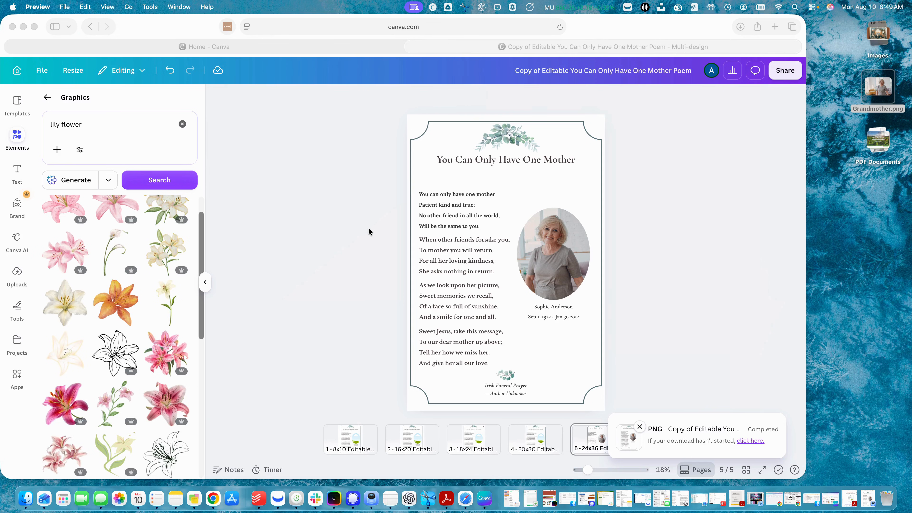
{"action": "left_click", "coordinate": [379, 247]}
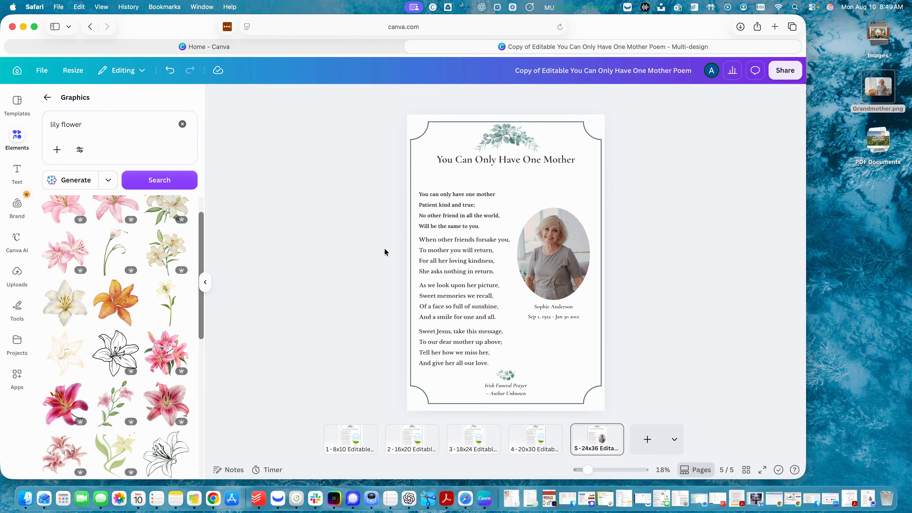